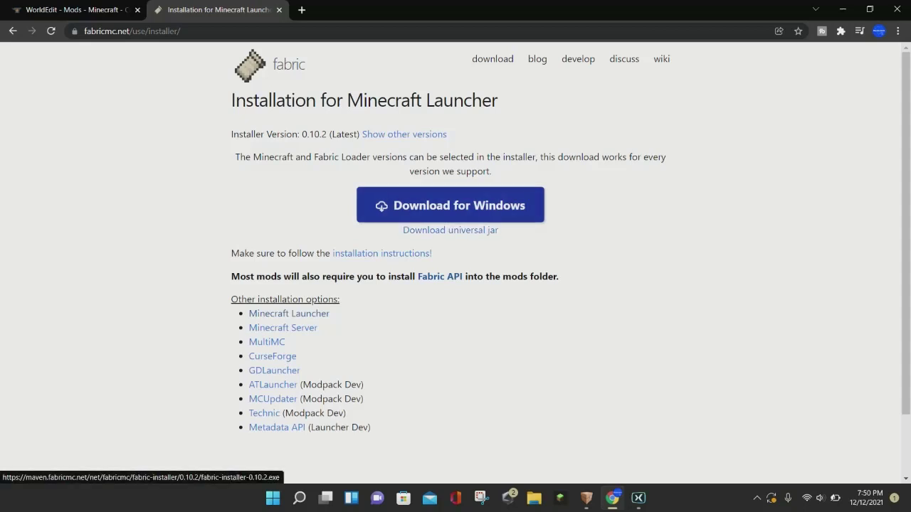
# - Download Fabric installer 0.10.2 for Windows from fabricmc.net and expand its download item
pyautogui.click(451, 205)
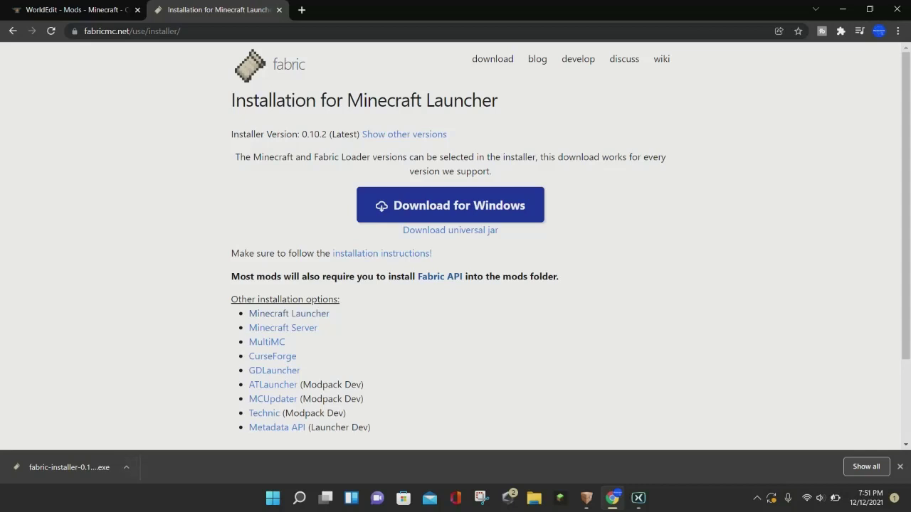
pyautogui.click(126, 467)
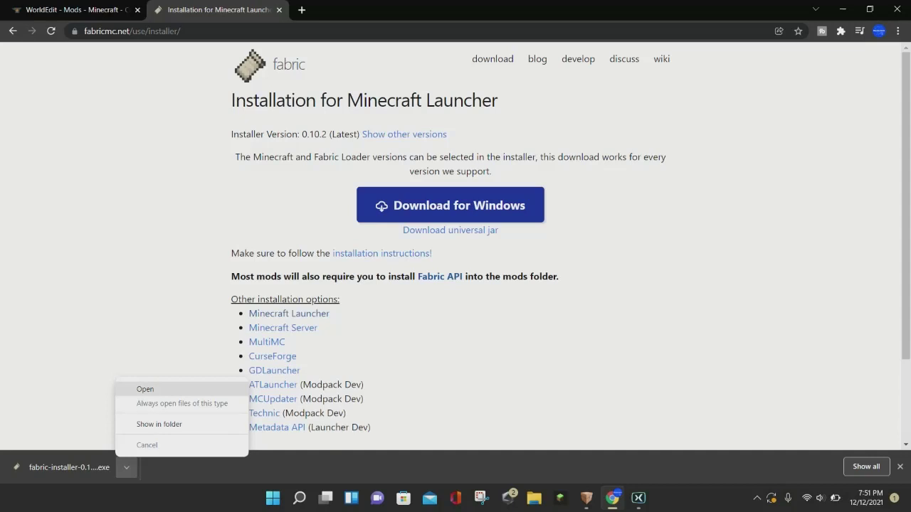
# - Run the downloaded Fabric installer and select Minecraft version 1.18.1
pyautogui.click(145, 389)
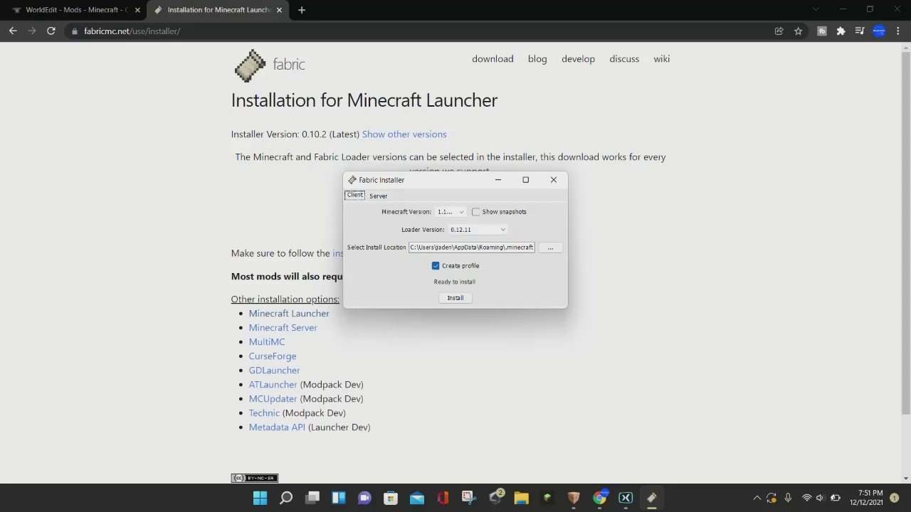
pyautogui.click(449, 211)
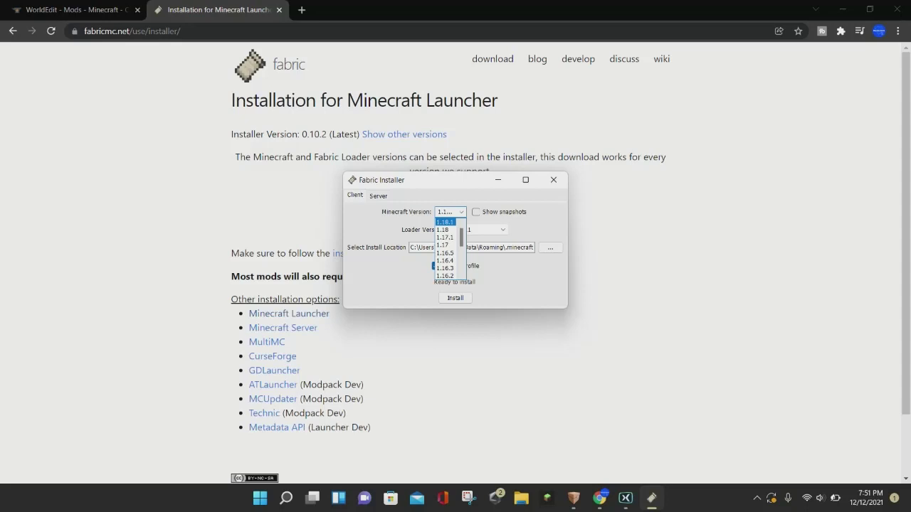
pyautogui.press('Down')
pyautogui.press('Up')
pyautogui.press('Return')
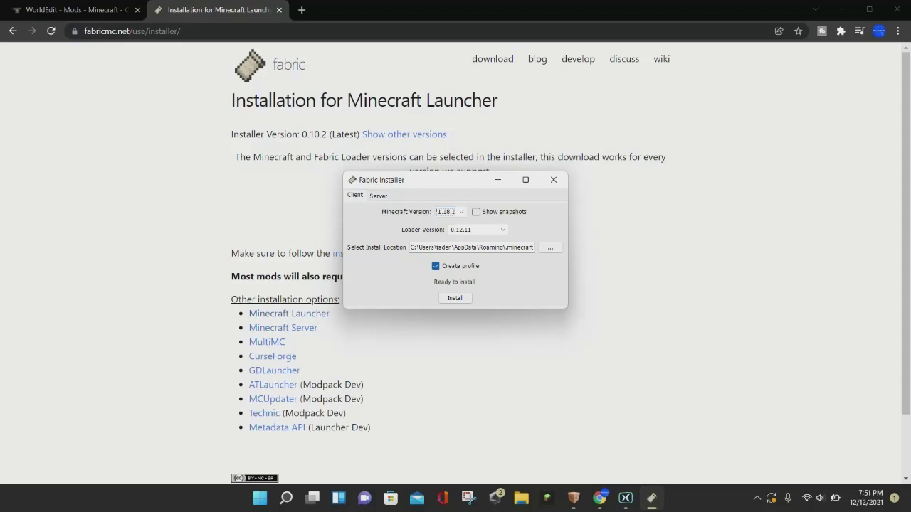
# - Install Fabric Loader 0.12.11 into the Microsoft Store launcher, dismiss the success message, and close the installer
pyautogui.press('Tab')
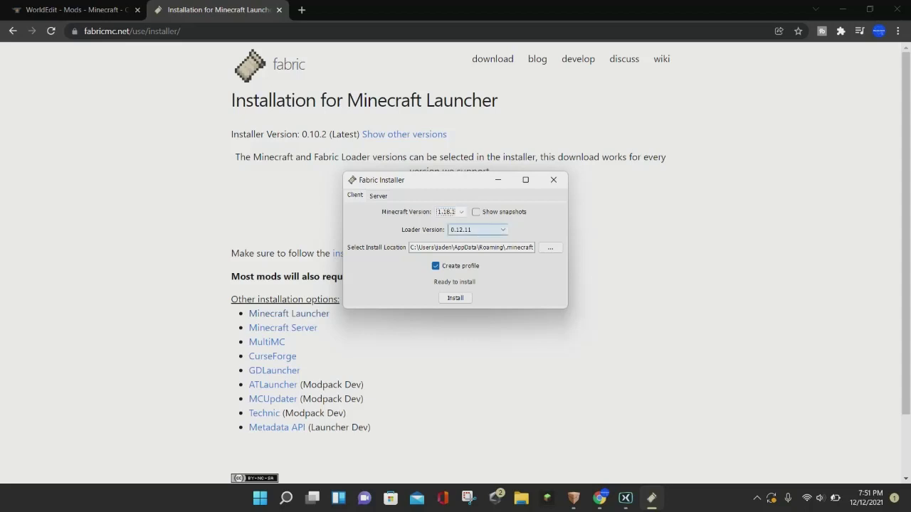
pyautogui.hotkey('shift', 'Tab')
pyautogui.press('Tab')
pyautogui.press('Tab')
pyautogui.press('Tab')
pyautogui.press('Tab')
pyautogui.press('Tab')
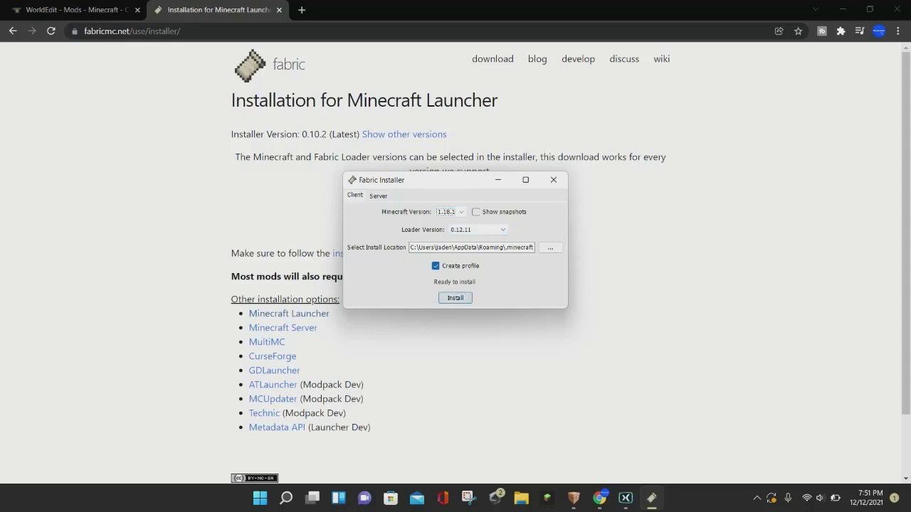
pyautogui.hotkey('shift', 'Tab')
pyautogui.hotkey('shift', 'Tab')
pyautogui.hotkey('shift', 'Tab')
pyautogui.hotkey('shift', 'Tab')
pyautogui.hotkey('shift', 'Tab')
pyautogui.press('Tab')
pyautogui.press('Tab')
pyautogui.press('Tab')
pyautogui.press('Tab')
pyautogui.press('Tab')
pyautogui.press('Tab')
pyautogui.press('space')
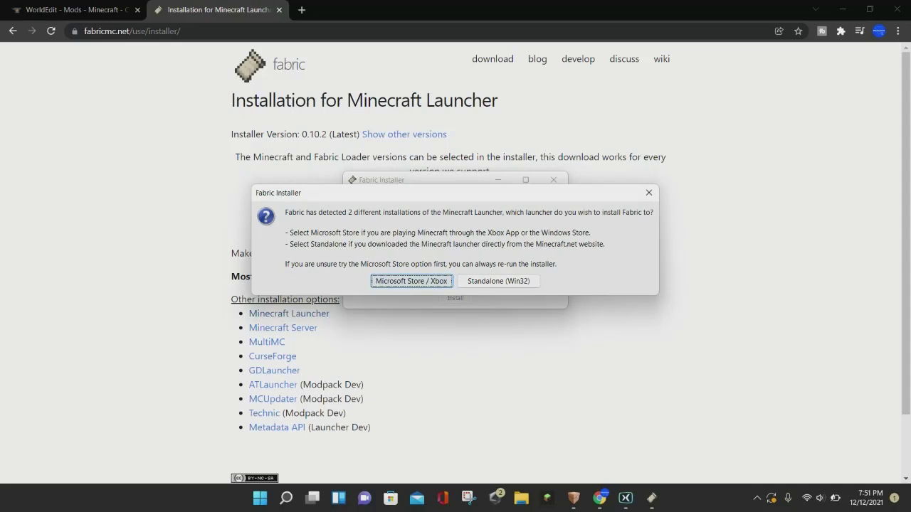
pyautogui.press('space')
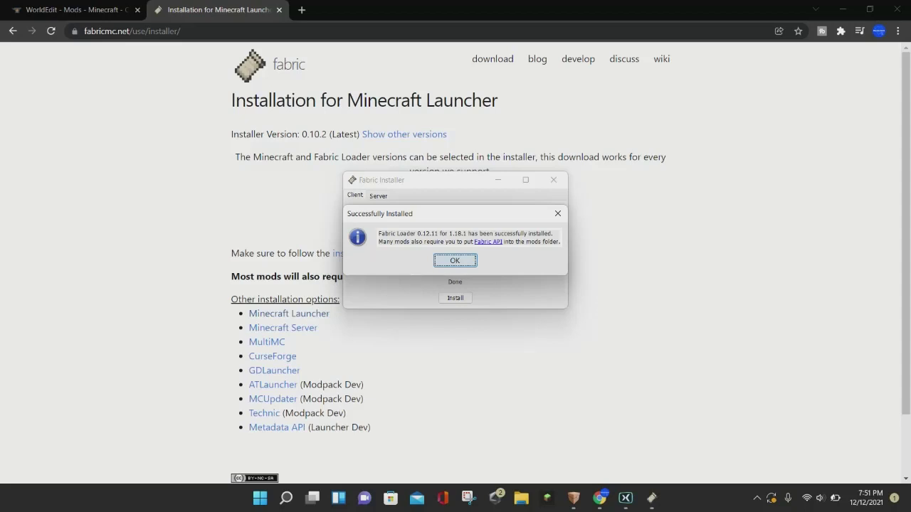
pyautogui.press('space')
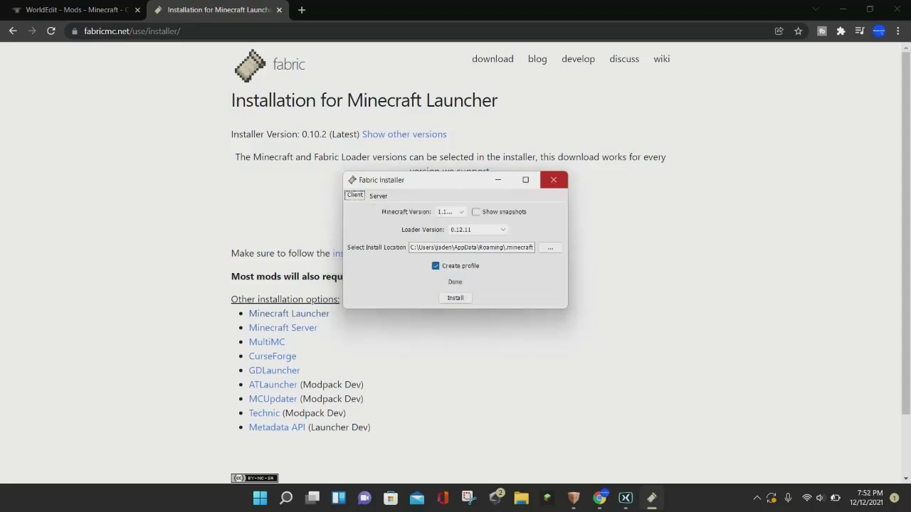
pyautogui.click(553, 179)
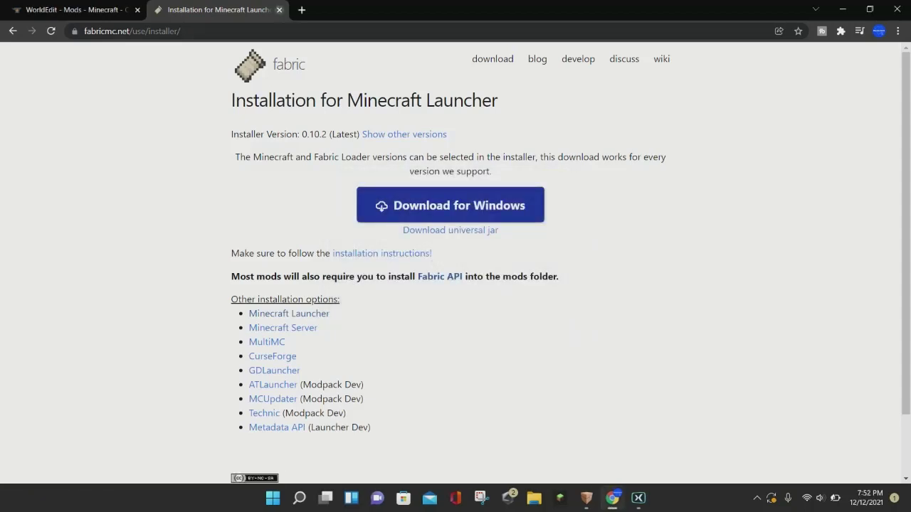
# - Close the Fabric tab and download worldedit-mod-7.2.8.jar from the WorldEdit Files page
pyautogui.hotkey('ctrl', 'w')
pyautogui.scroll(4, 455, 263)
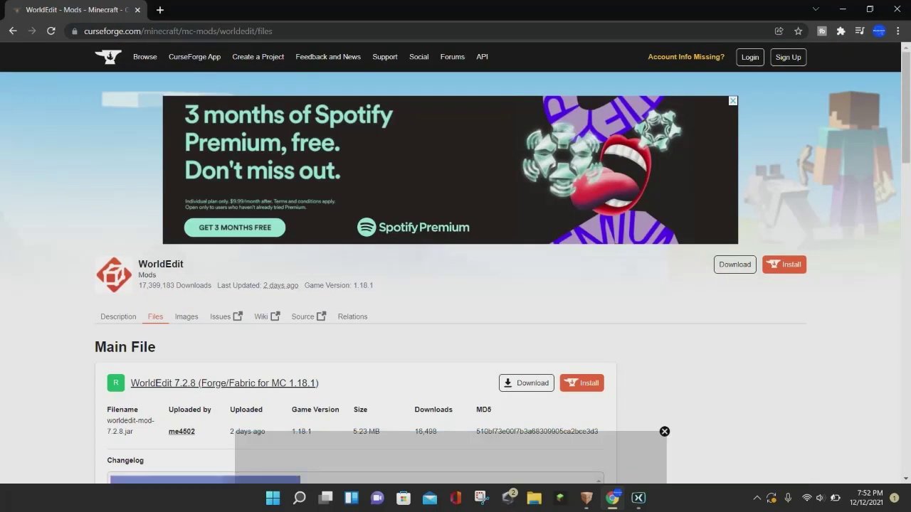
pyautogui.scroll(-1, 456, 263)
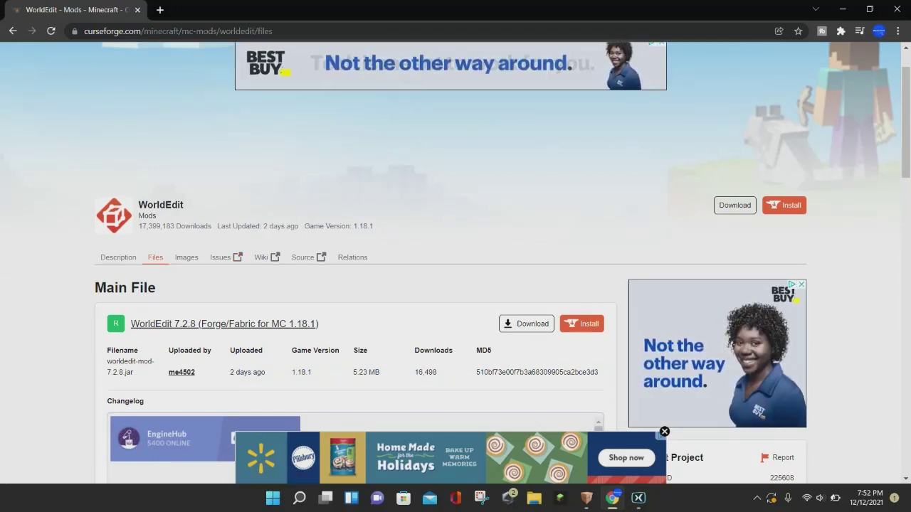
pyautogui.scroll(-3, 456, 263)
pyautogui.scroll(-1, 356, 281)
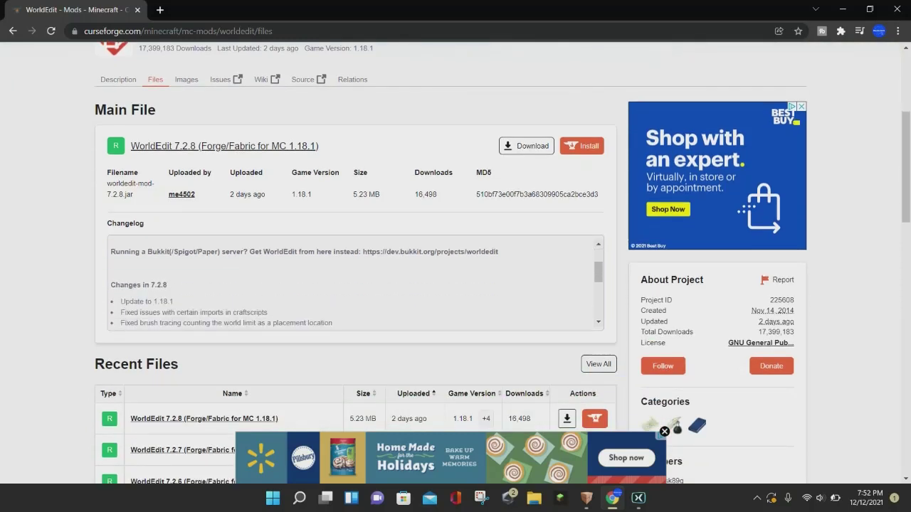
pyautogui.scroll(1, 356, 283)
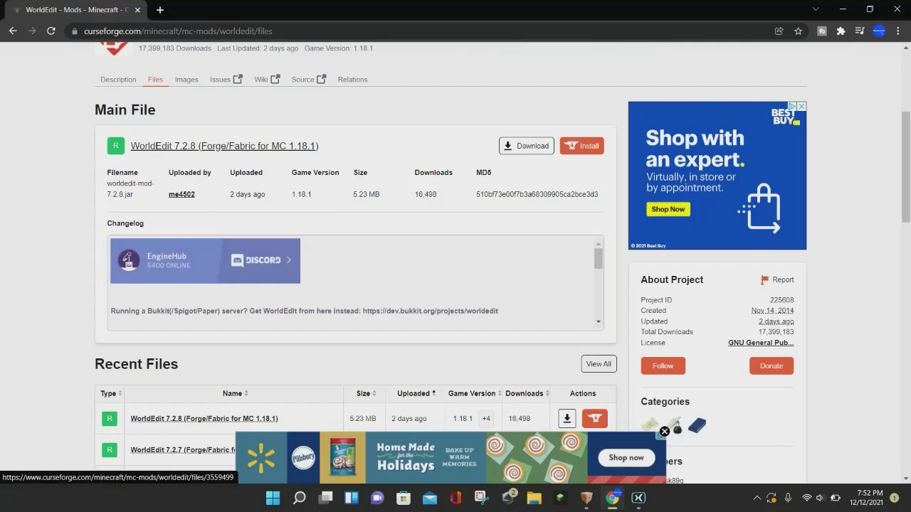
pyautogui.scroll(-2, 355, 285)
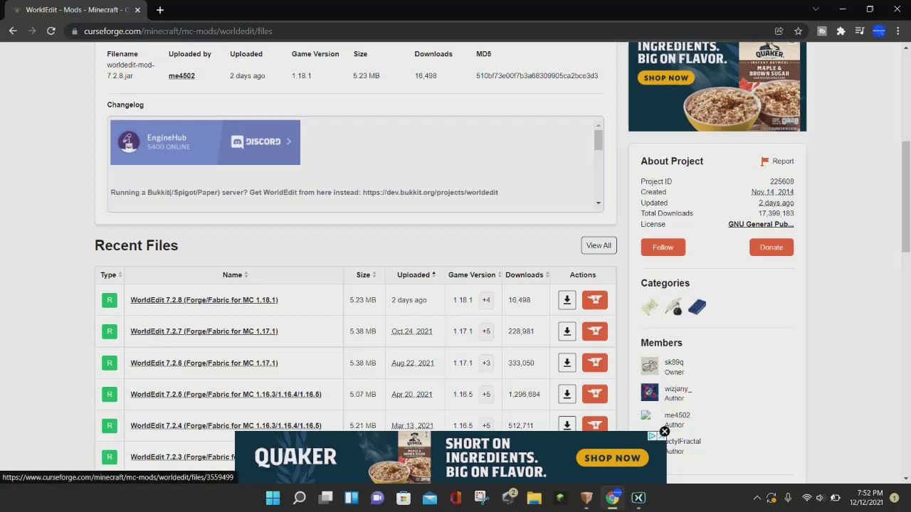
pyautogui.scroll(5, 214, 438)
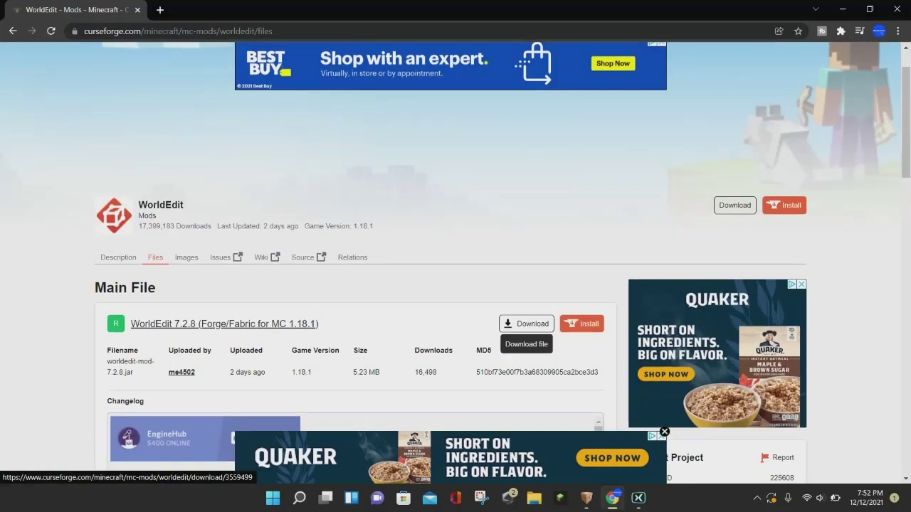
pyautogui.click(526, 324)
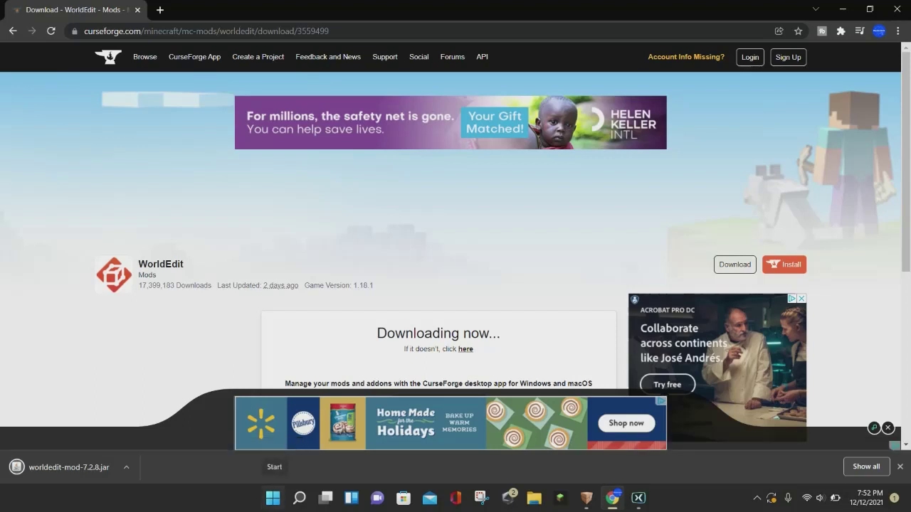
pyautogui.click(272, 497)
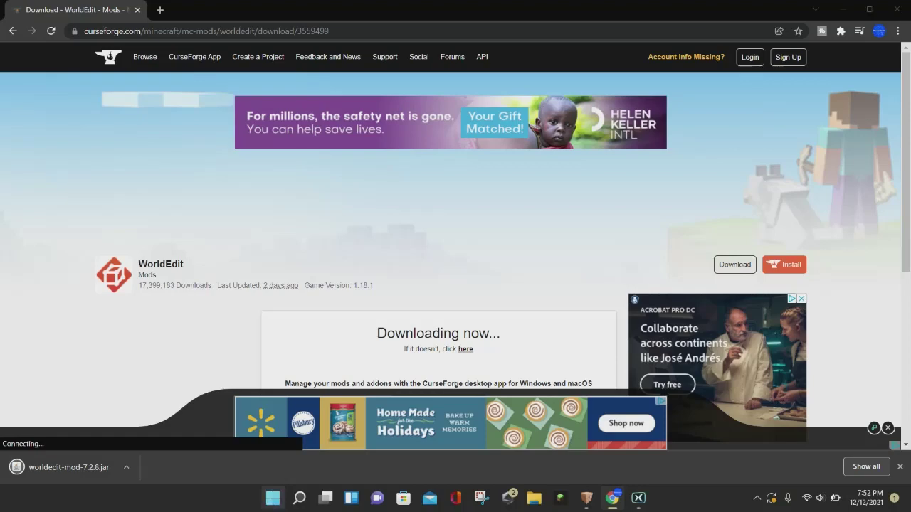
# - Search Windows for %appdata% to reach the AppData Roaming folder
pyautogui.click(299, 498)
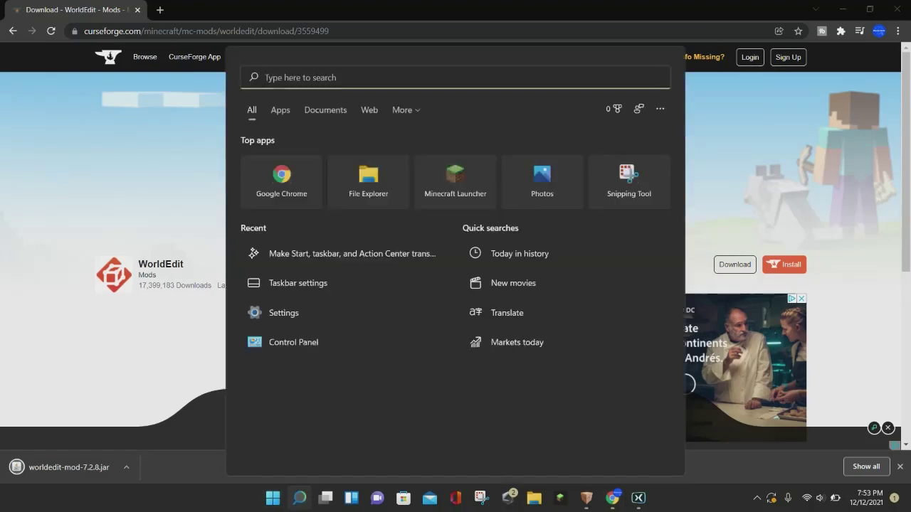
pyautogui.write('%appdata%')
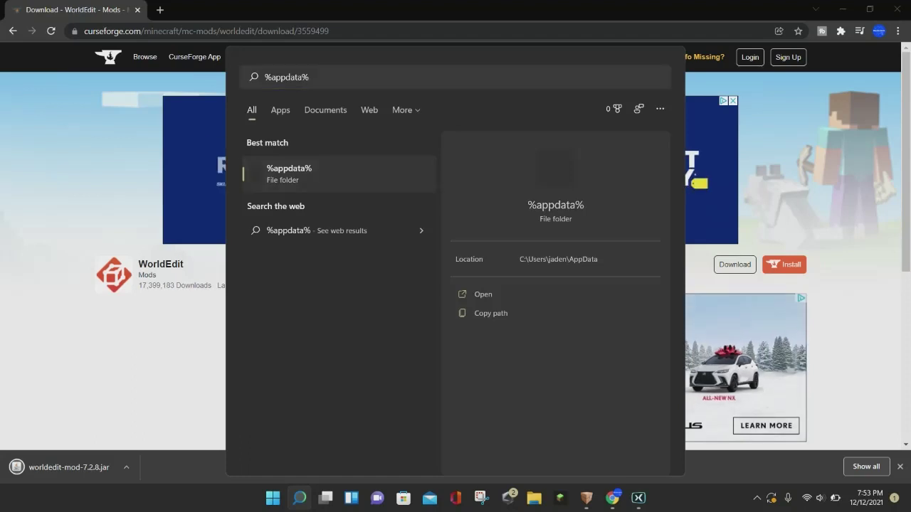
pyautogui.press('Escape')
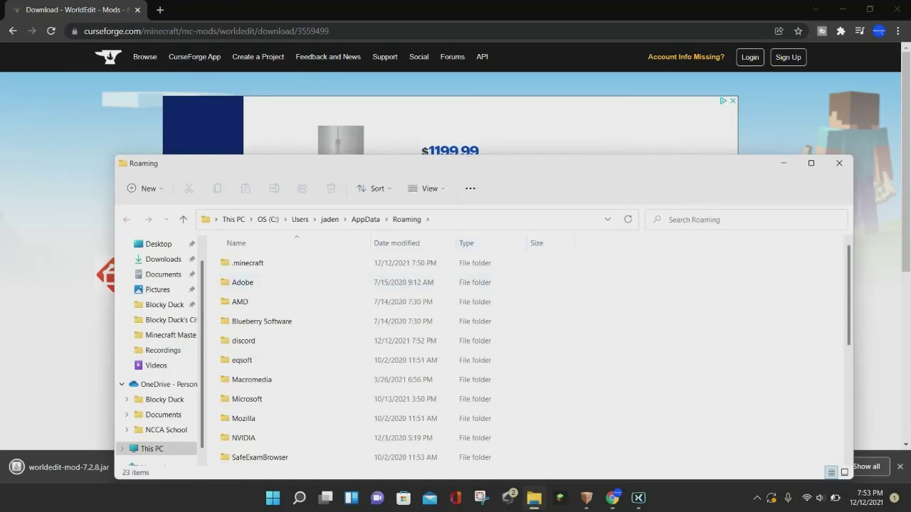
# - Enter the .minecraft folder and create a new folder inside it
pyautogui.moveTo(506, 173); pyautogui.dragTo(494, 116)
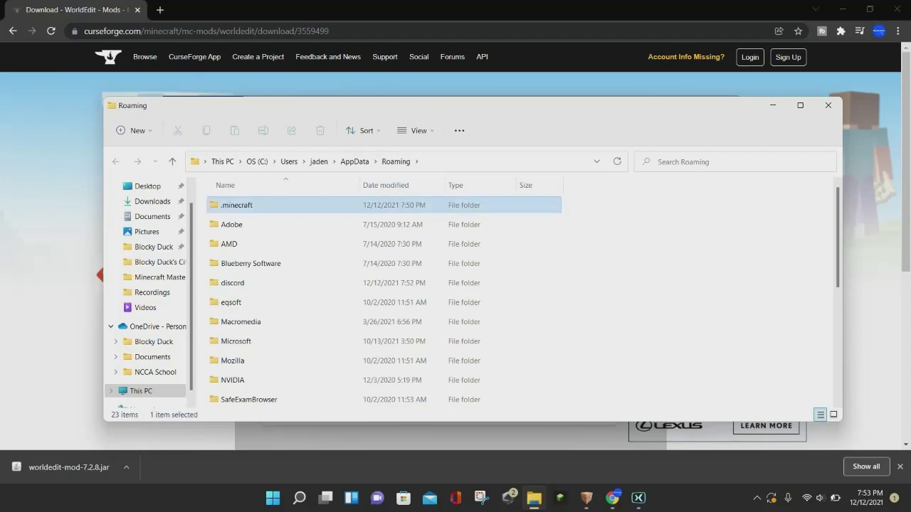
pyautogui.doubleClick(237, 205)
pyautogui.press('Down')
pyautogui.press('Down')
pyautogui.press('Down')
pyautogui.press('Down')
pyautogui.press('Down')
pyautogui.press('Down')
pyautogui.press('Down')
pyautogui.press('Down')
pyautogui.press('Down')
pyautogui.press('Down')
pyautogui.press('Down')
pyautogui.press('Down')
pyautogui.press('Down')
pyautogui.press('Down')
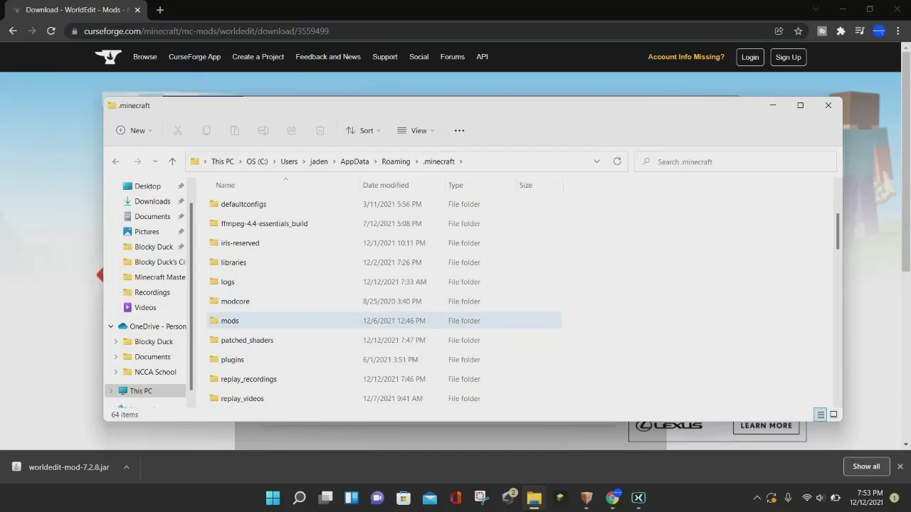
pyautogui.press('Up')
pyautogui.press('Up')
pyautogui.press('Up')
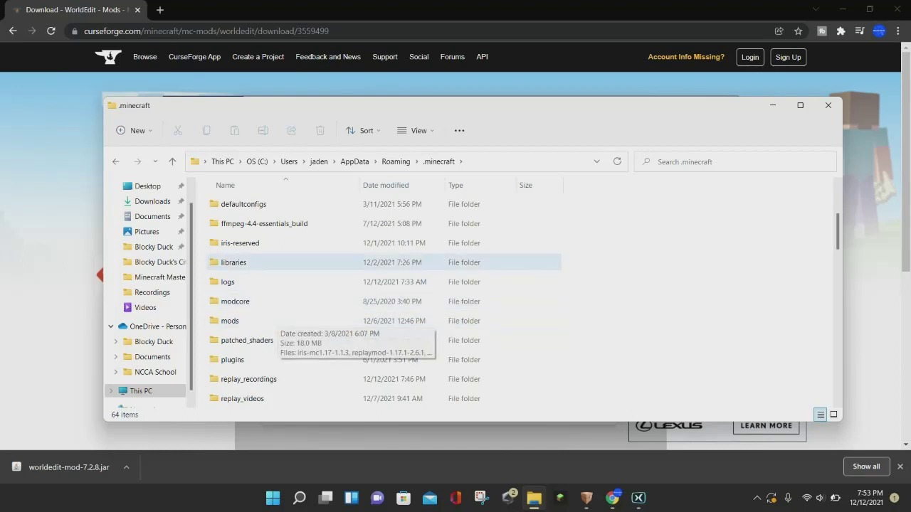
pyautogui.hotkey('shift', 'F10')
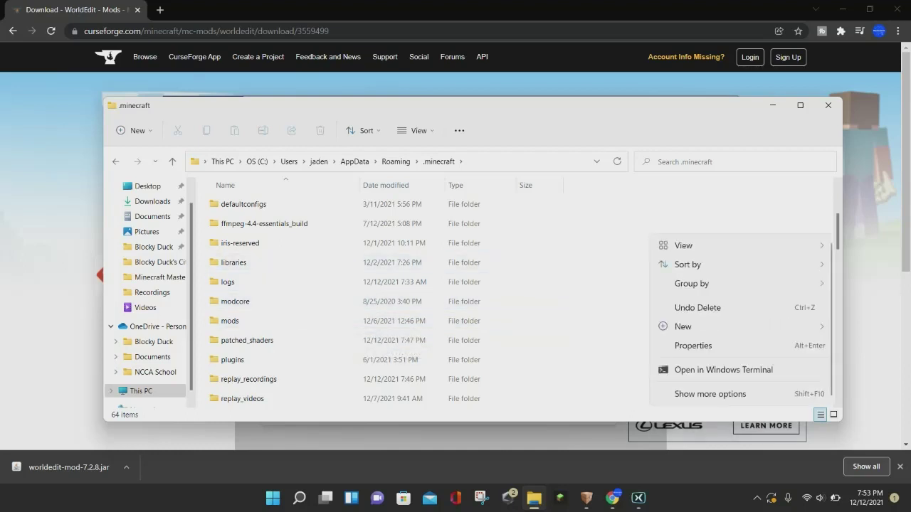
pyautogui.press('Right')
pyautogui.press('Return')
# - Discard the duplicate mods folder, open the existing mods folder, and minimize its window
pyautogui.write('mods')
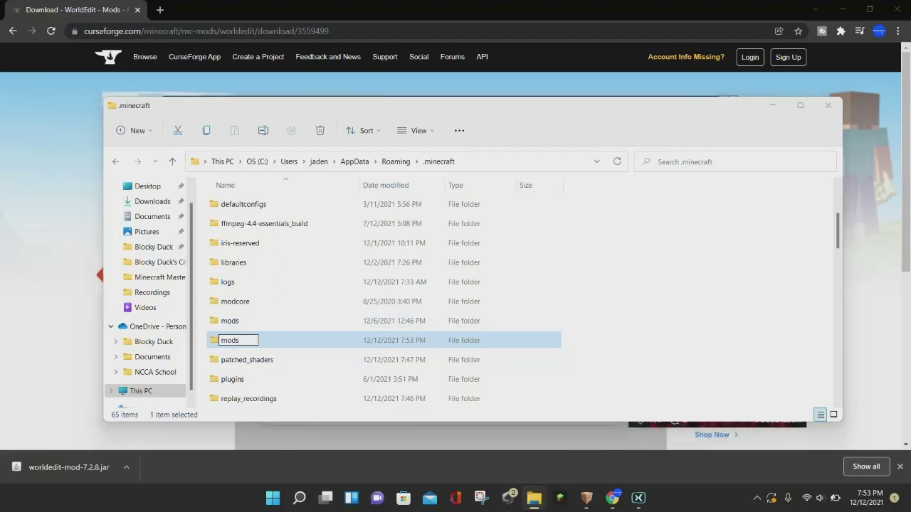
pyautogui.press('Return')
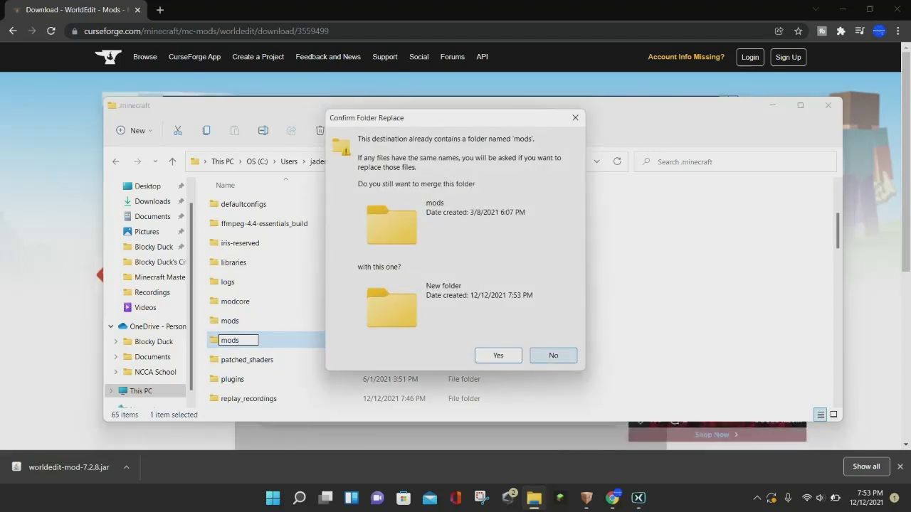
pyautogui.click(553, 355)
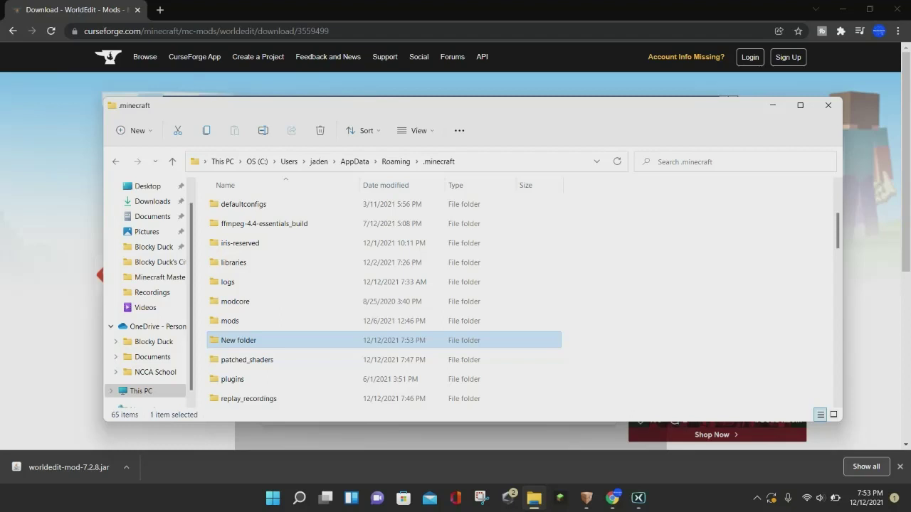
pyautogui.press('Menu')
pyautogui.press('Delete')
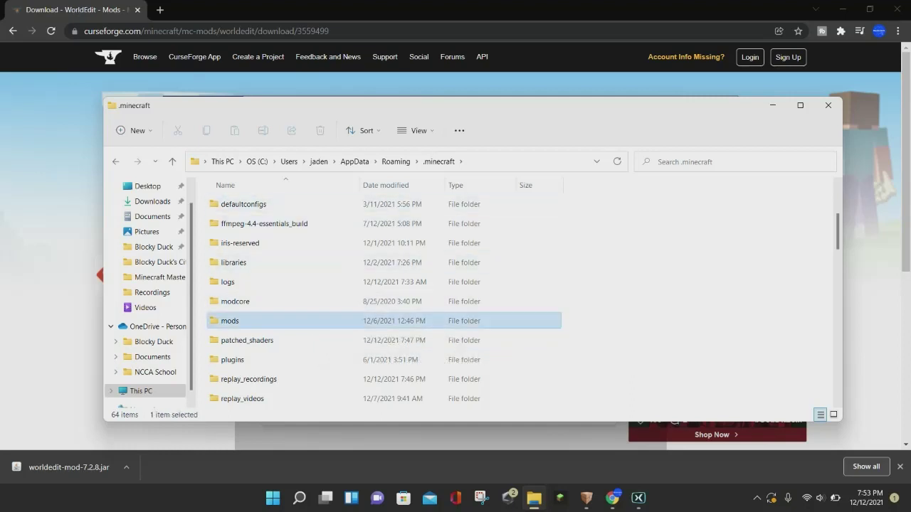
pyautogui.press('Return')
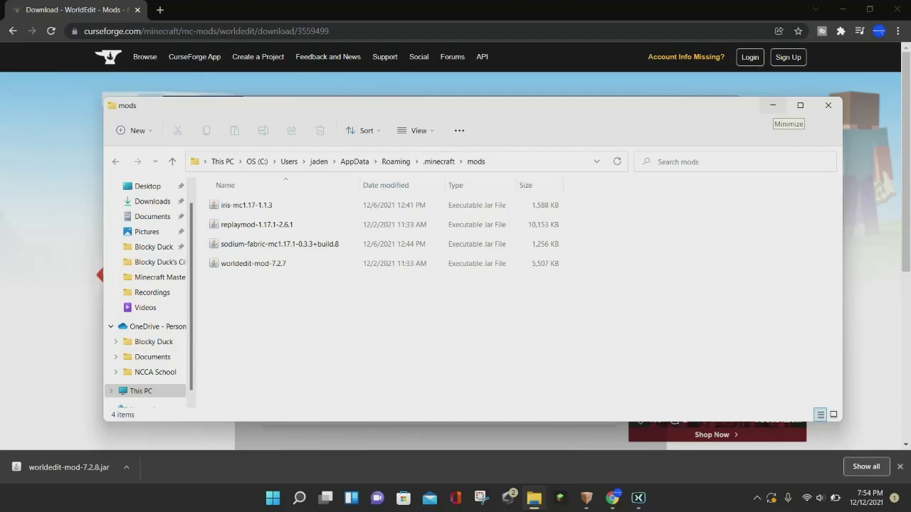
pyautogui.click(772, 105)
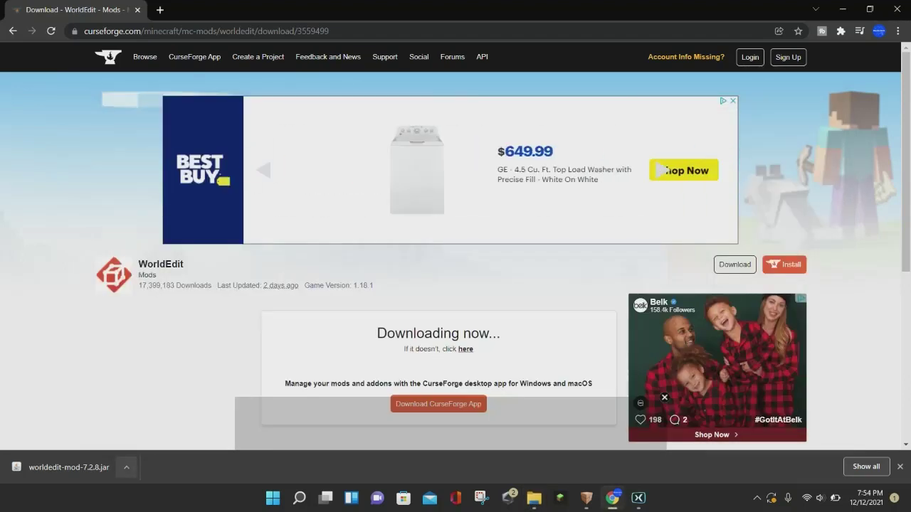
# - Show the WorldEdit jar in Downloads and place that window beside the mods folder
pyautogui.click(126, 467)
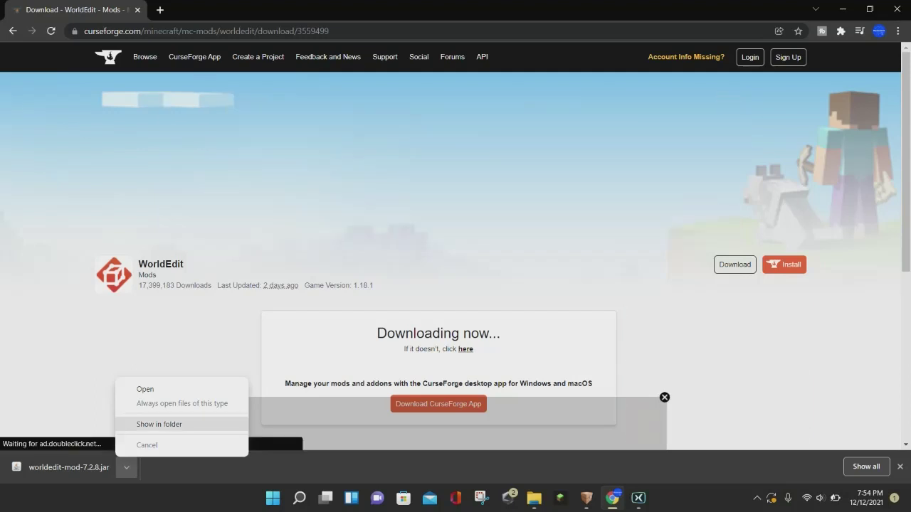
pyautogui.click(160, 424)
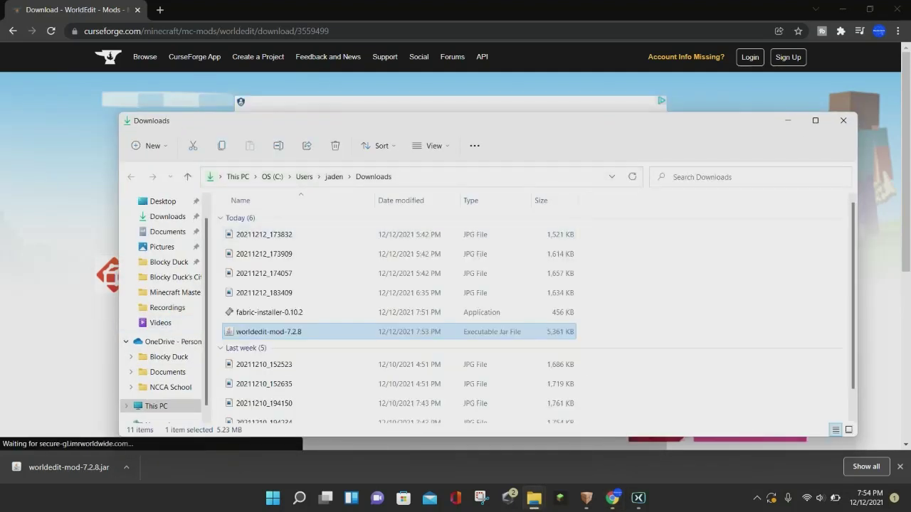
pyautogui.moveTo(389, 127); pyautogui.dragTo(236, 2)
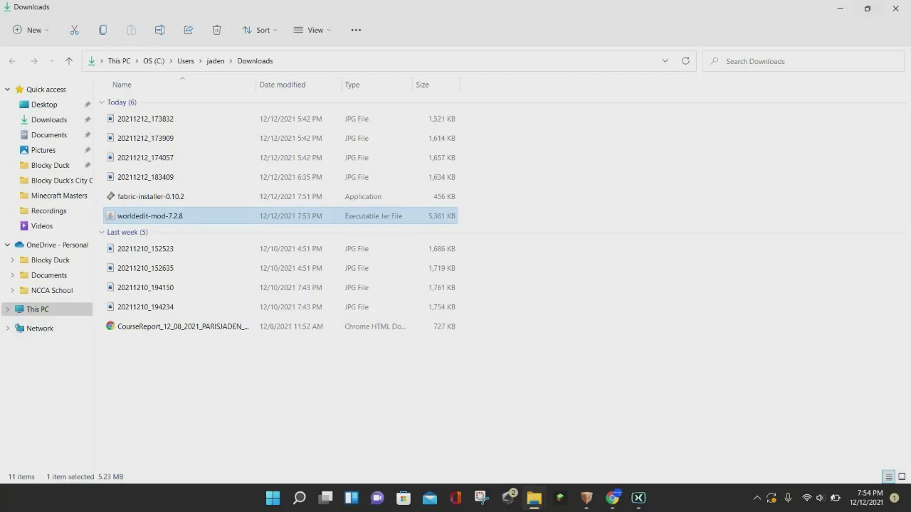
pyautogui.click(867, 8)
pyautogui.moveTo(646, 130); pyautogui.dragTo(479, 26)
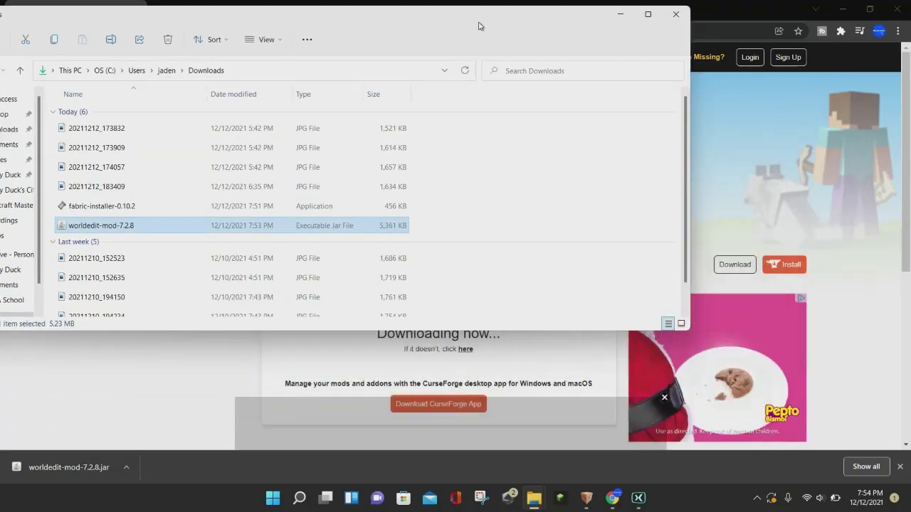
pyautogui.click(534, 499)
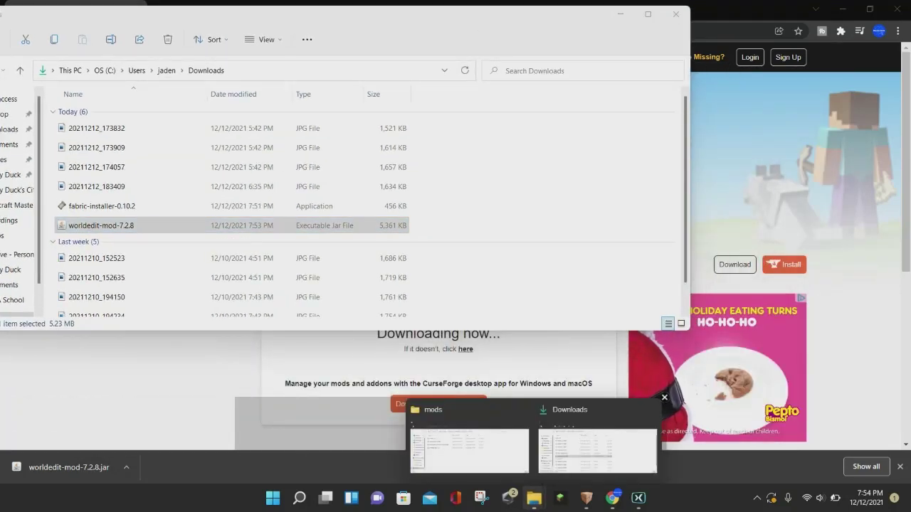
pyautogui.click(470, 445)
pyautogui.moveTo(446, 105); pyautogui.dragTo(662, 114)
# - Move worldedit-mod-7.2.8 into mods, then close both folder windows and Chrome
pyautogui.click(101, 225)
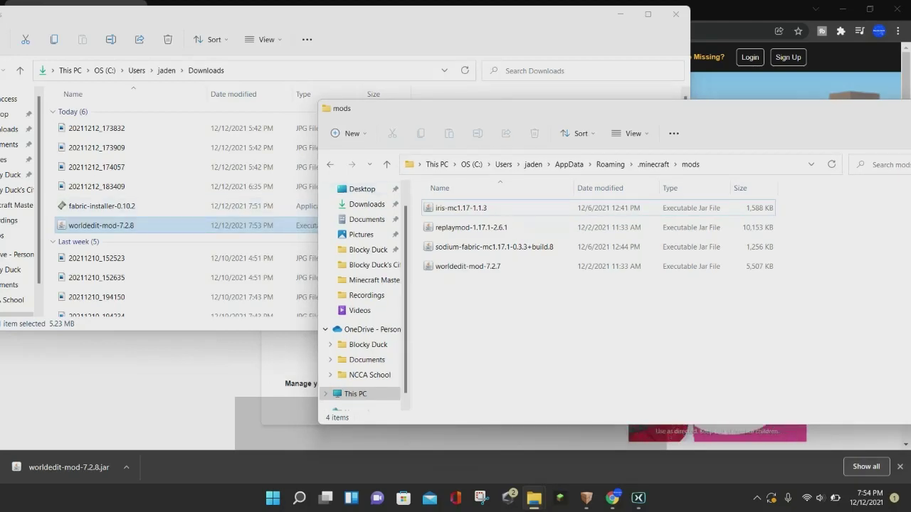
pyautogui.moveTo(101, 225); pyautogui.dragTo(502, 340)
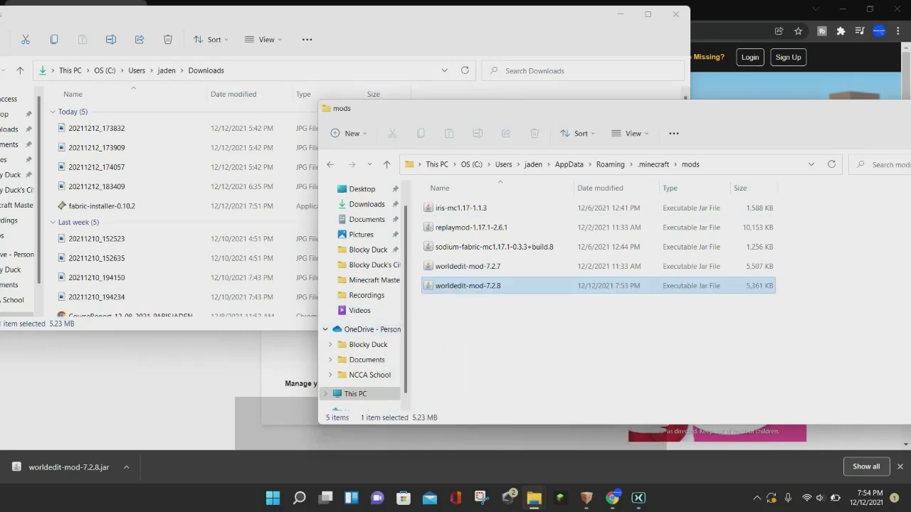
pyautogui.moveTo(498, 108); pyautogui.dragTo(283, 119)
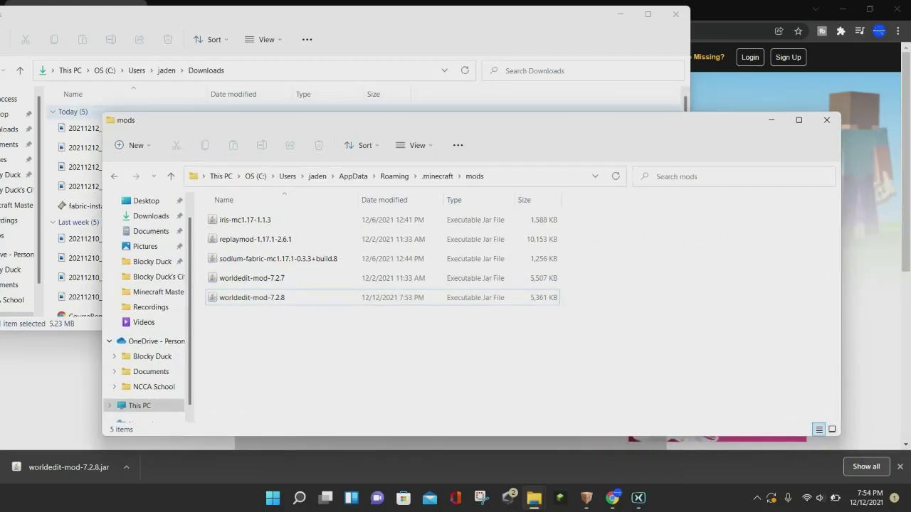
pyautogui.click(827, 119)
pyautogui.click(676, 14)
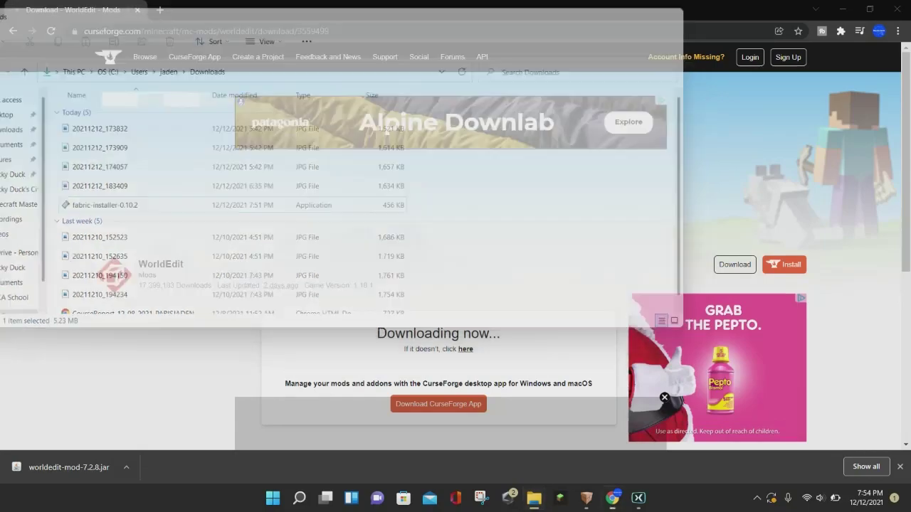
pyautogui.click(897, 9)
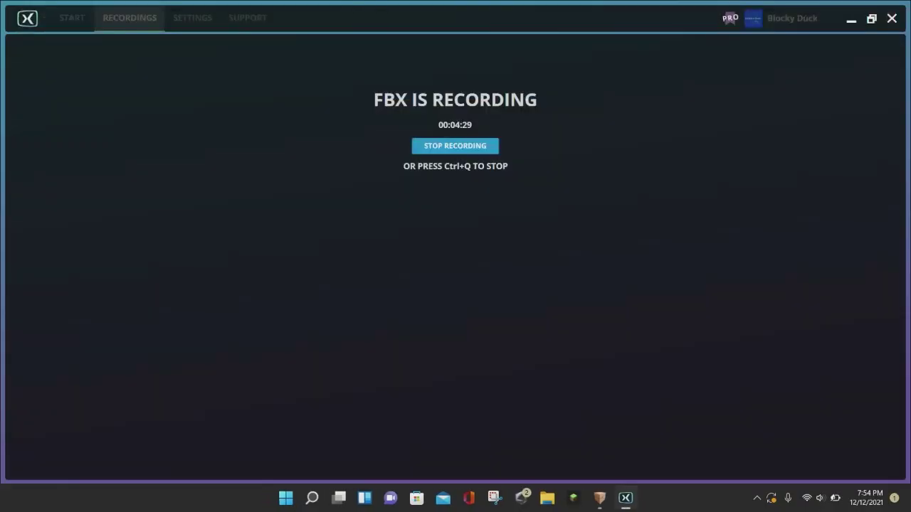
# - Go to the Minecraft Launcher's Java Edition Play page and list the available installations
pyautogui.click(847, 13)
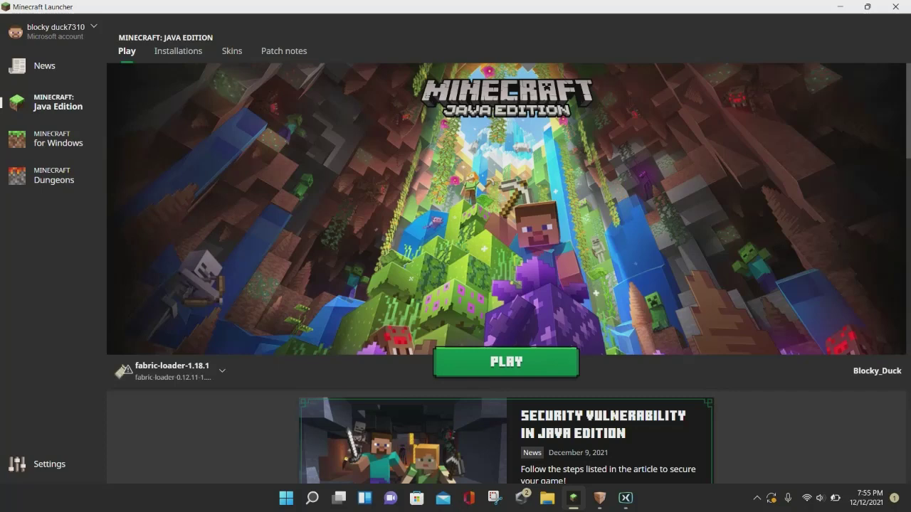
pyautogui.click(169, 370)
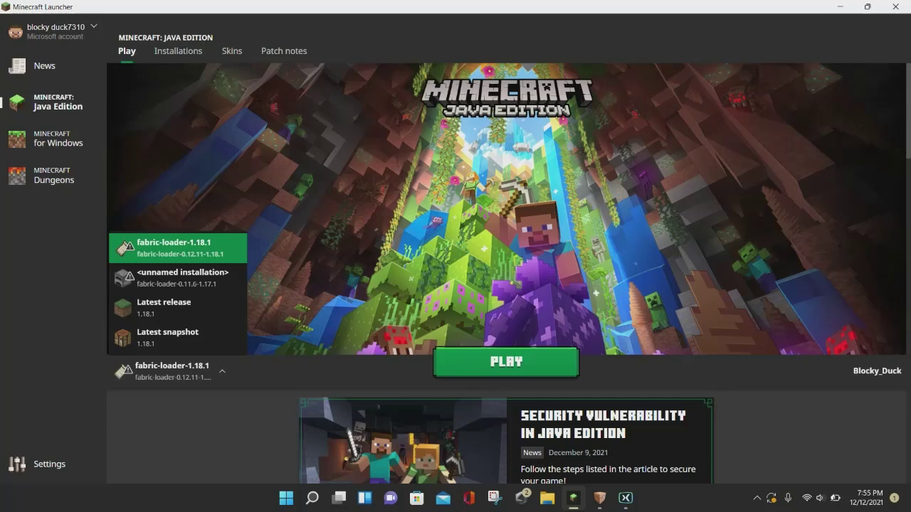
# - Play fabric-loader-1.18.1, ticking 'I understand the risks' in the modified-installation warning
pyautogui.click(178, 248)
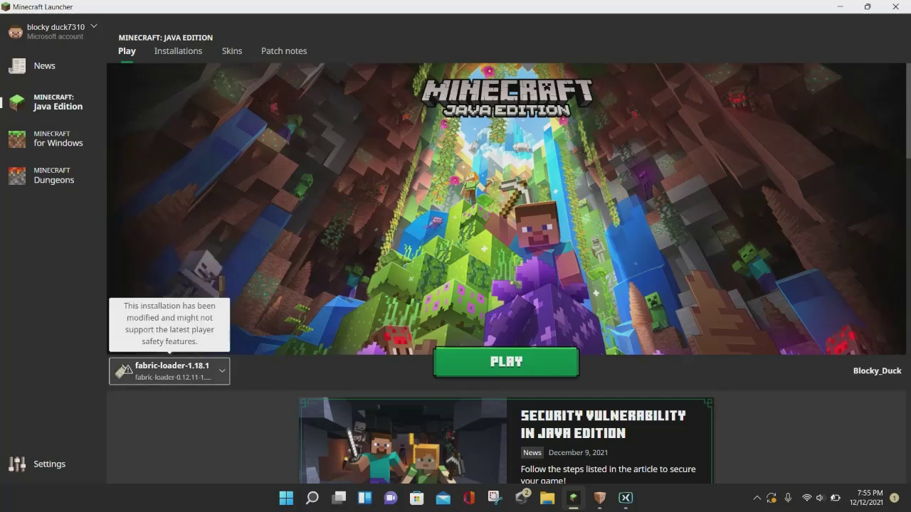
pyautogui.click(506, 362)
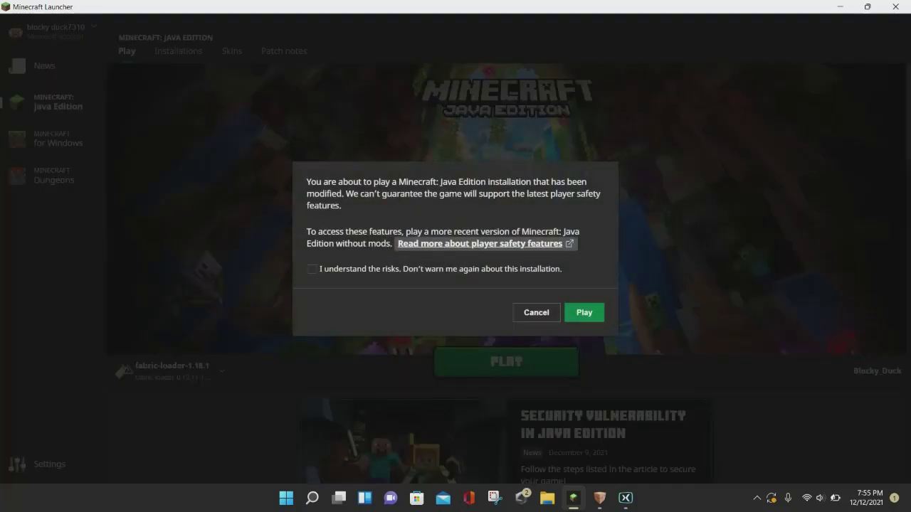
pyautogui.press('Tab')
pyautogui.press('space')
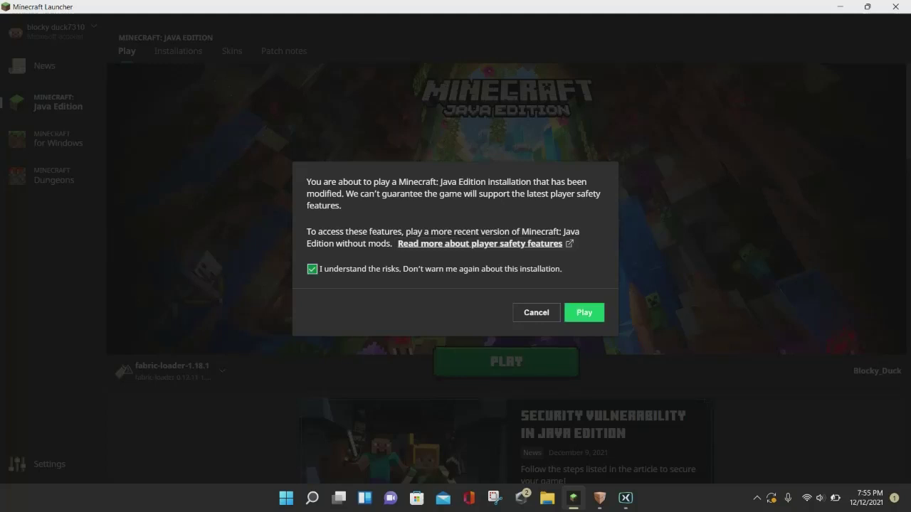
pyautogui.press('Return')
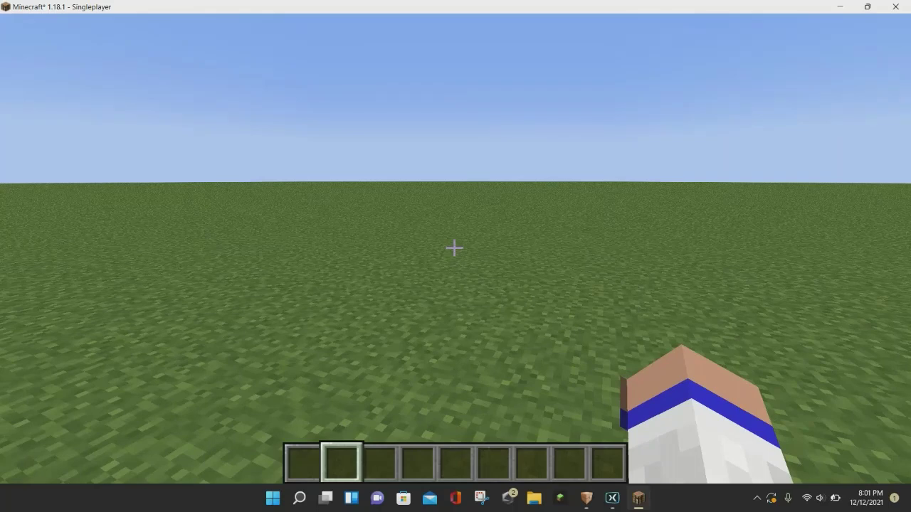
# - Get the WorldEdit wand with //wand and mark two corners on the grass
pyautogui.write('1')
pyautogui.write('//')
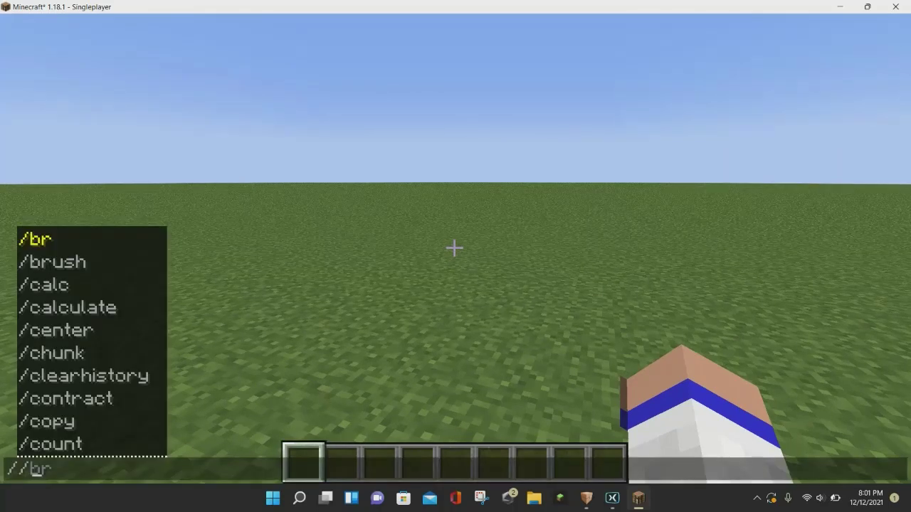
pyautogui.write('wand')
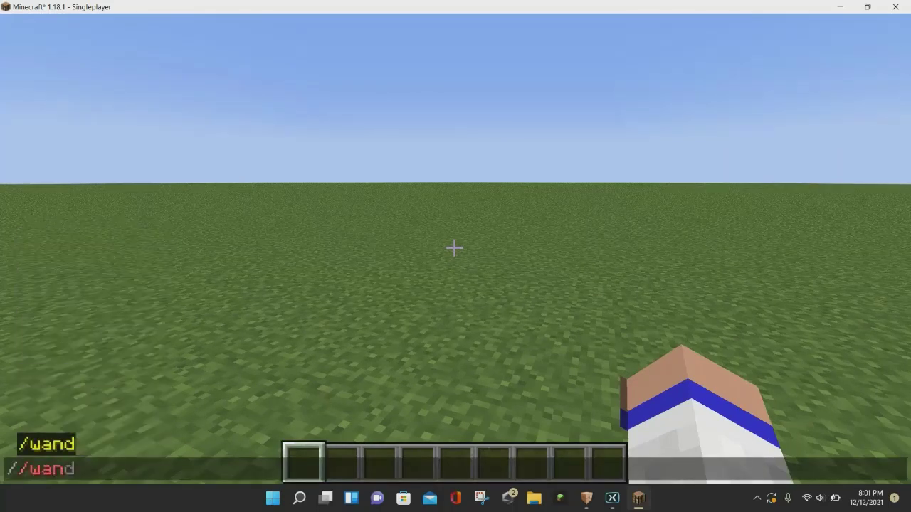
pyautogui.press('Return')
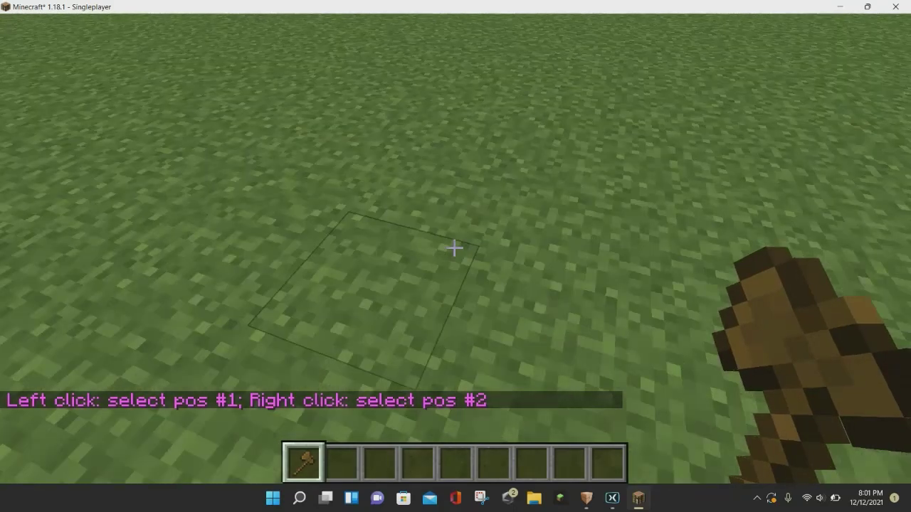
pyautogui.click(454, 248)
pyautogui.rightClick(454, 247)
# - Run //set stone to fill the 8-block selection with stone
pyautogui.press('/')
pyautogui.write('/set sto')
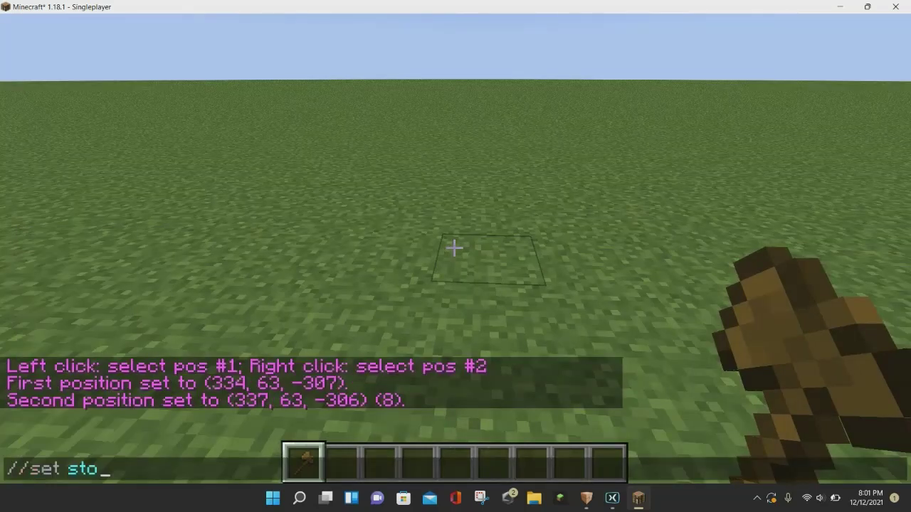
pyautogui.write('ne')
pyautogui.press('Return')
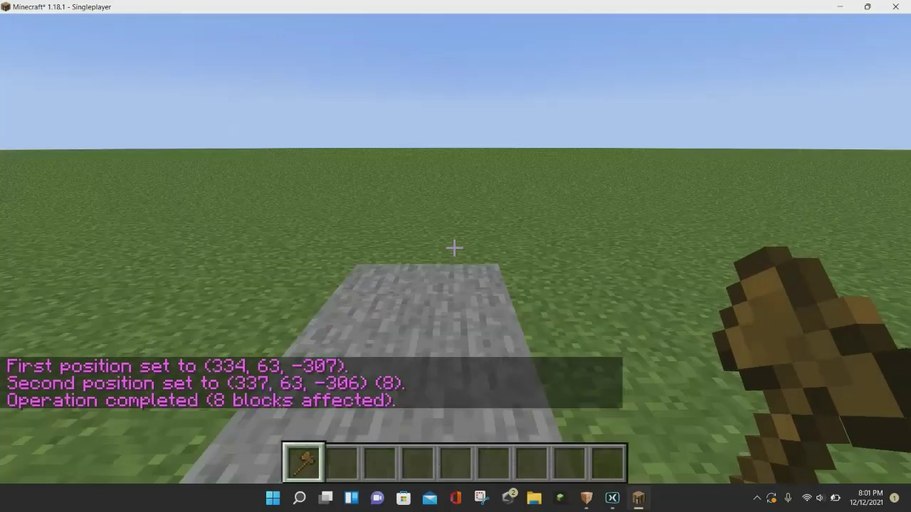